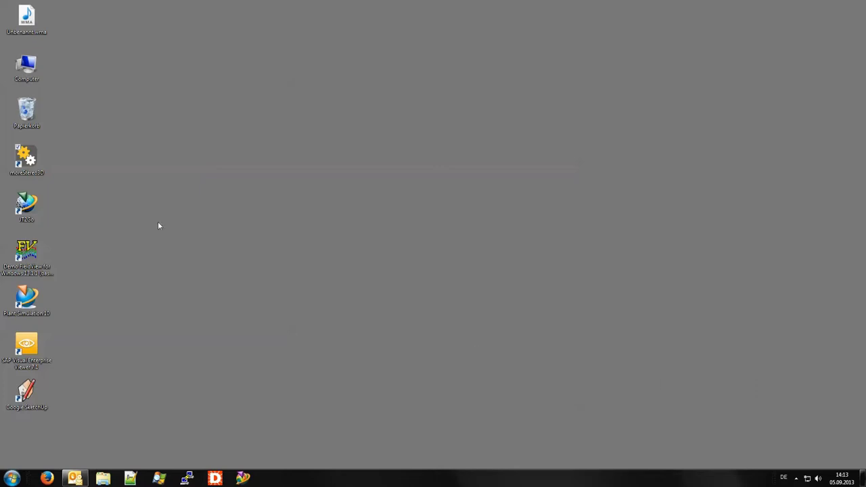
Step: Launch moreStereo3D and open Properties from its tray icon to set Output Device to Anaglyph (Red/Cyan)
{"action": "double_click", "coordinate": [39, 160]}
{"action": "right_click", "coordinate": [809, 478]}
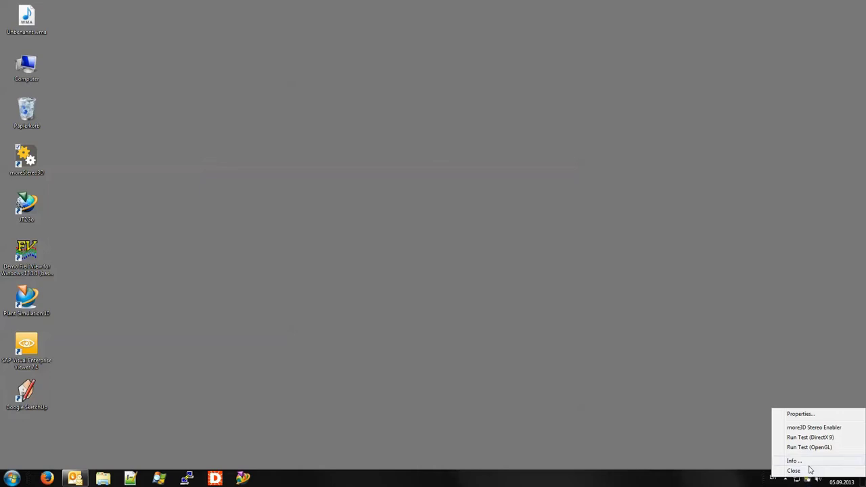
{"action": "left_click", "coordinate": [810, 416]}
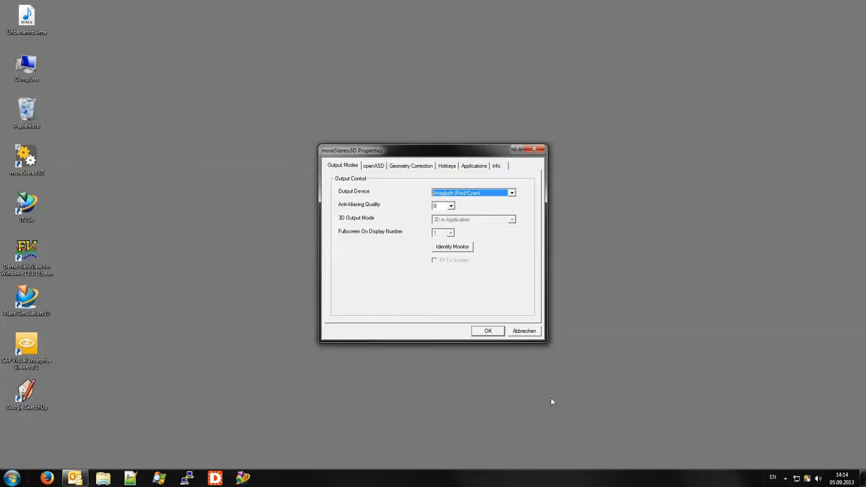
Step: Confirm the Anaglyph (Red/Cyan) output settings with OK and bring up the tray icon menu again
{"action": "left_click", "coordinate": [493, 331]}
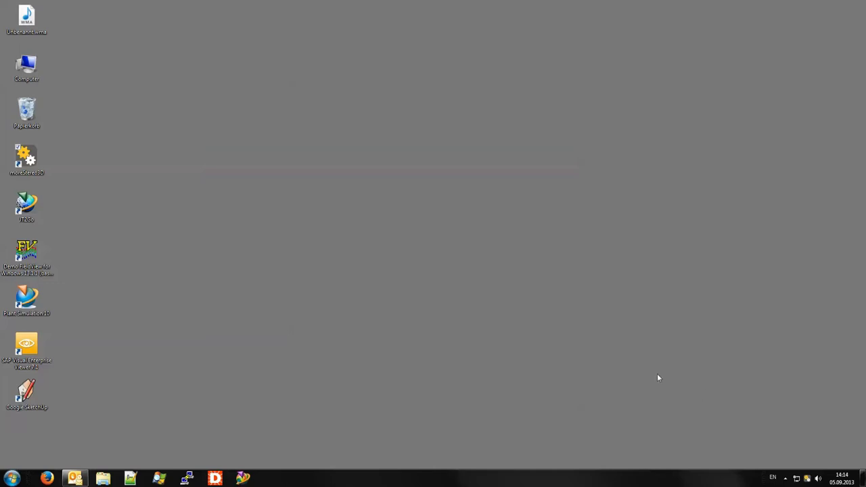
{"action": "right_click", "coordinate": [807, 478]}
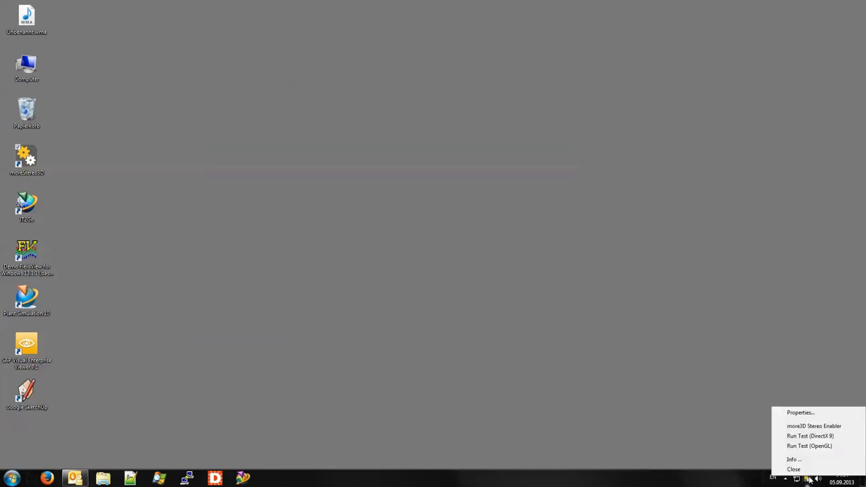
Step: Choose more3D Stereo Enabler from the tray menu to show its empty application list
{"action": "left_click", "coordinate": [815, 426]}
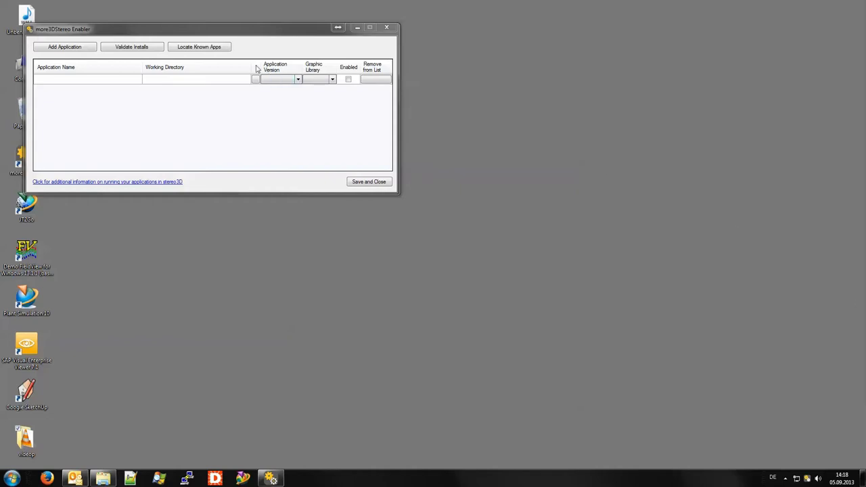
Step: Locate known apps, enlarge the list, and enable Jt2Go, Fieldview, Plant Simulation 10 and SAP Visual Enterprise Viewer 7.1
{"action": "left_click", "coordinate": [216, 48]}
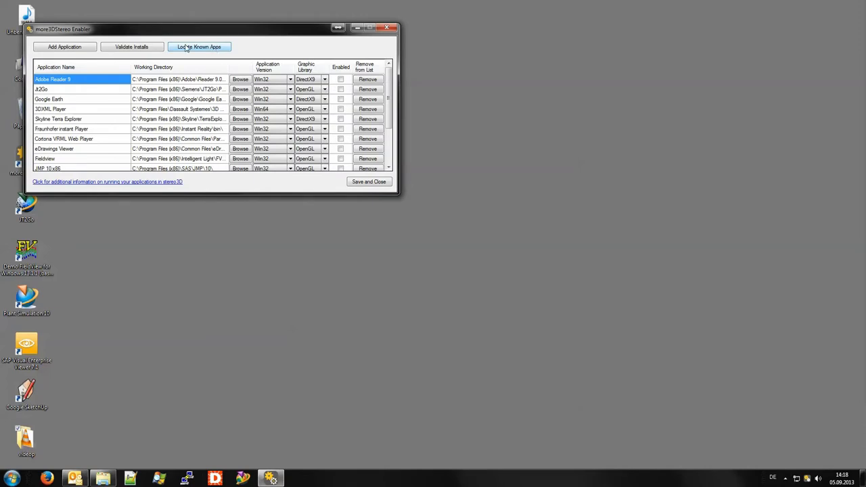
{"action": "left_click_drag", "start_coordinate": [202, 194], "coordinate": [201, 293]}
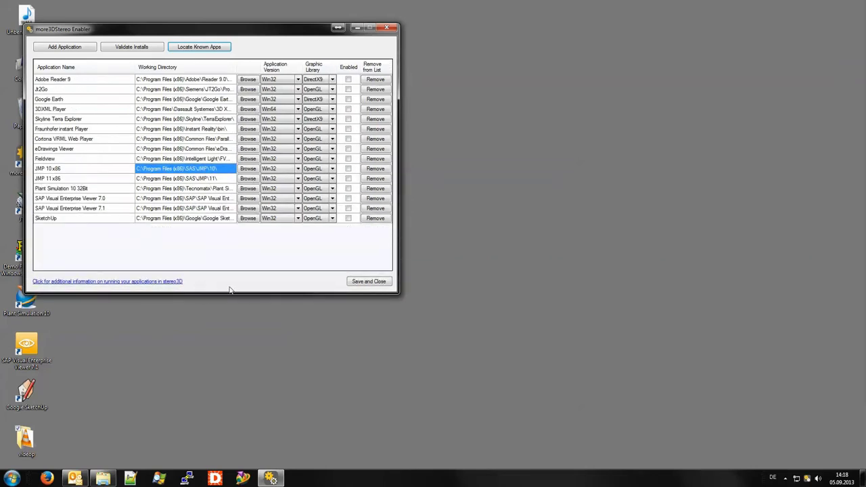
{"action": "left_click", "coordinate": [272, 261]}
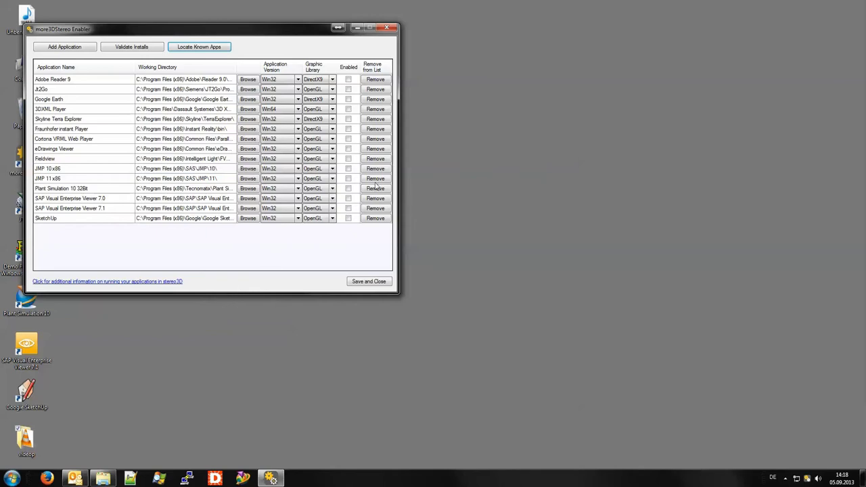
{"action": "left_click", "coordinate": [348, 89]}
{"action": "left_click", "coordinate": [349, 89]}
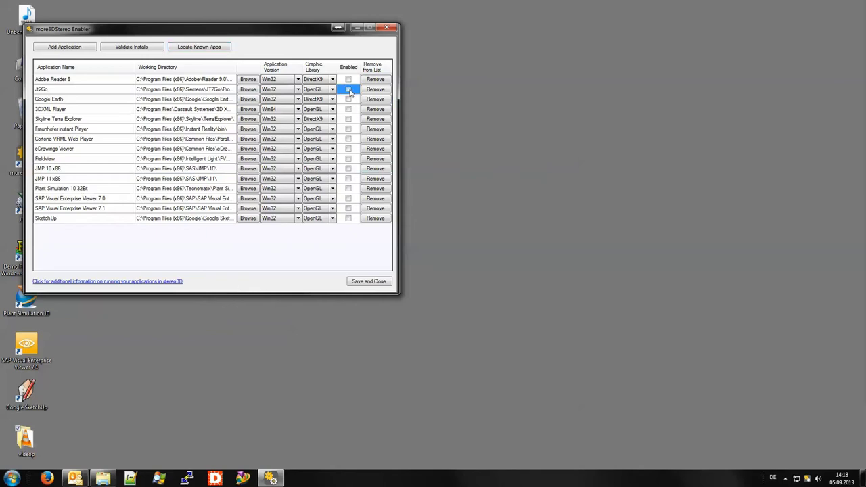
{"action": "left_click_drag", "start_coordinate": [351, 98], "coordinate": [350, 191]}
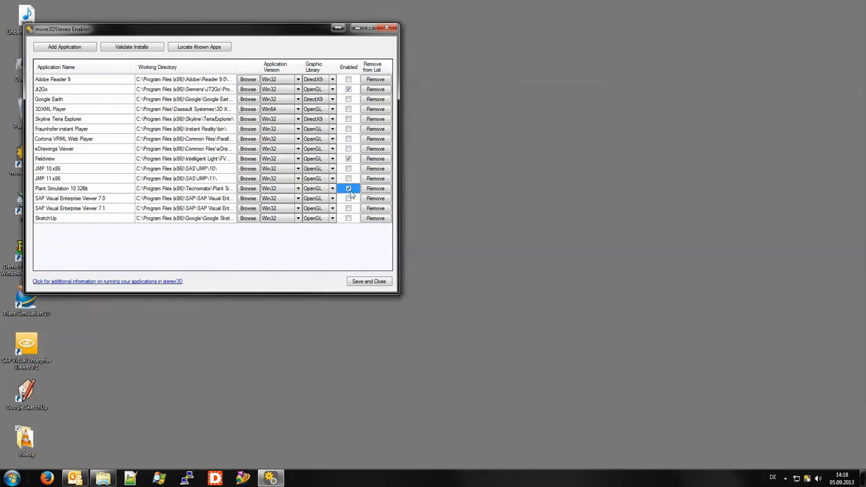
{"action": "left_click", "coordinate": [347, 208]}
{"action": "left_click", "coordinate": [348, 209]}
{"action": "left_click", "coordinate": [348, 218]}
{"action": "left_click", "coordinate": [348, 208]}
Step: Follow the Enabler's help link and open the SAP Enterprise Viewer application profile page in Firefox
{"action": "left_click", "coordinate": [167, 284]}
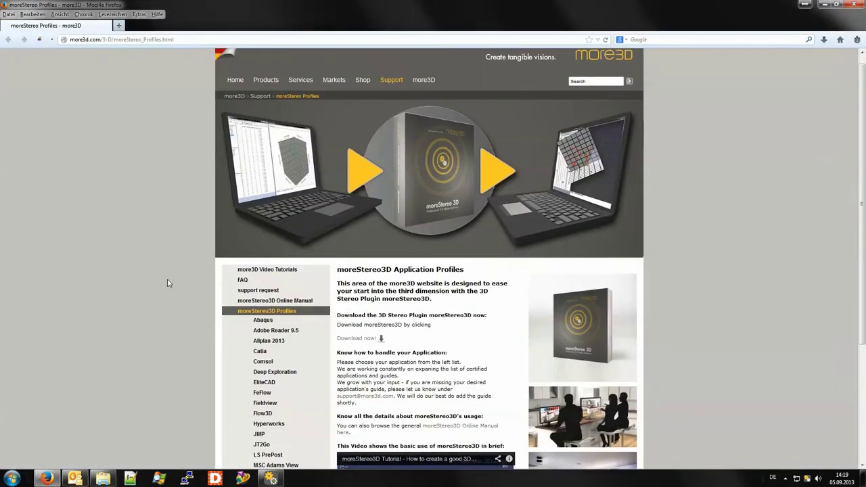
{"action": "scroll", "coordinate": [168, 282], "scroll_direction": "down", "scroll_amount": 4}
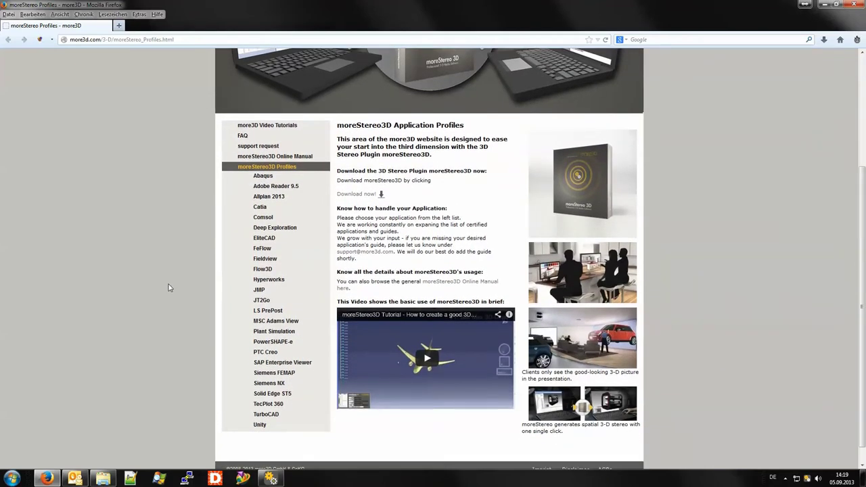
{"action": "left_click", "coordinate": [263, 365]}
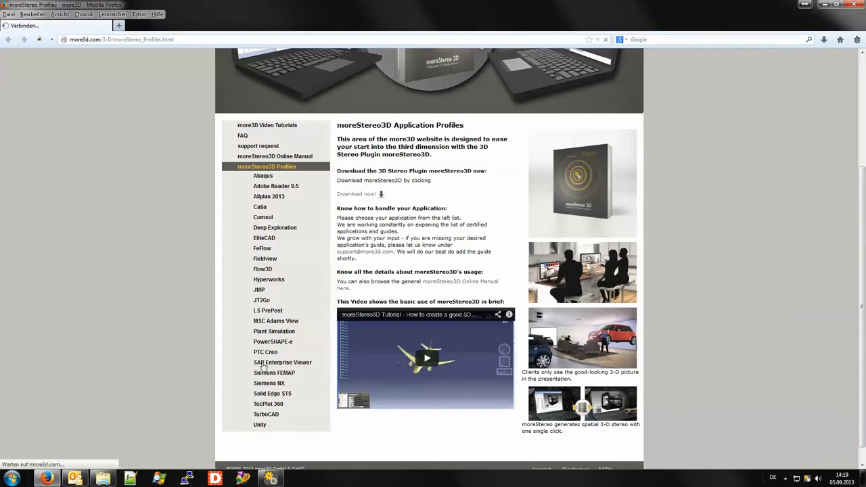
{"action": "scroll", "coordinate": [287, 332], "scroll_direction": "down", "scroll_amount": 2}
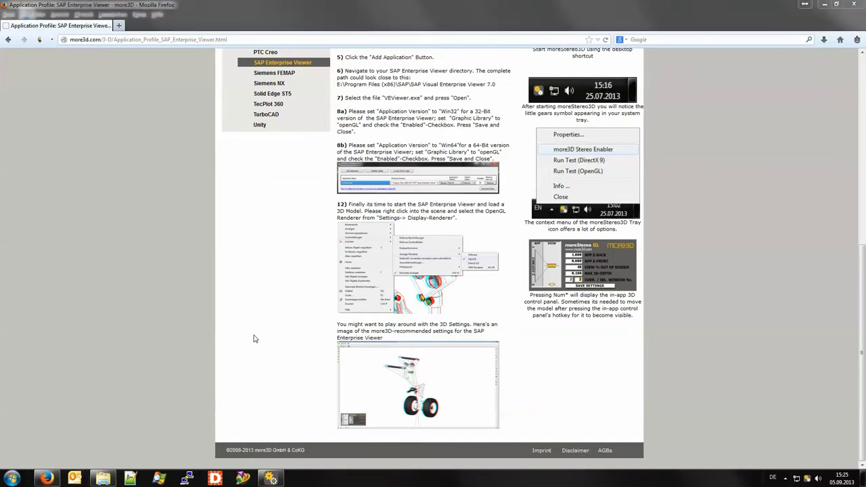
{"action": "middle_click", "coordinate": [253, 334]}
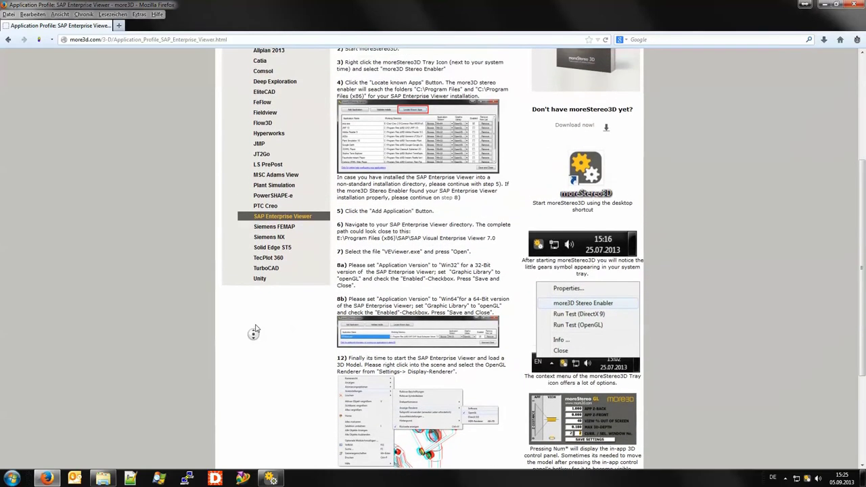
{"action": "middle_click", "coordinate": [256, 329]}
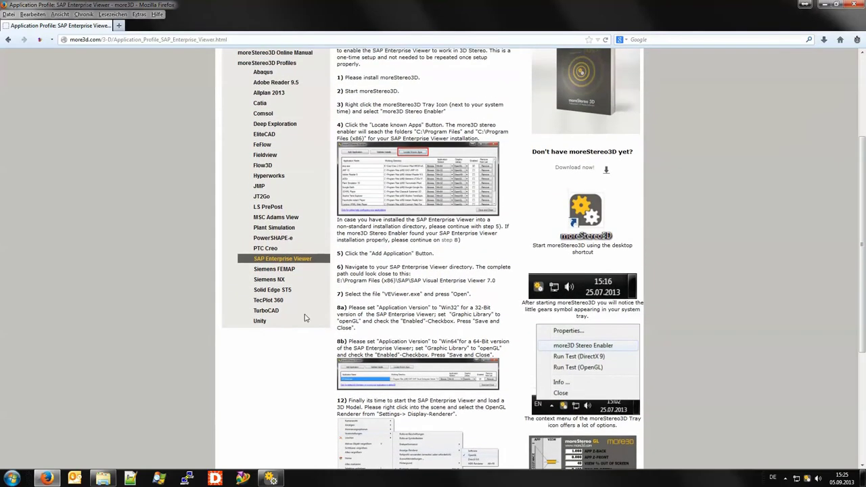
Step: Back in the Stereo Enabler, check the Plant Simulation 10 32Bit row, then Save and Close
{"action": "left_click", "coordinate": [827, 6]}
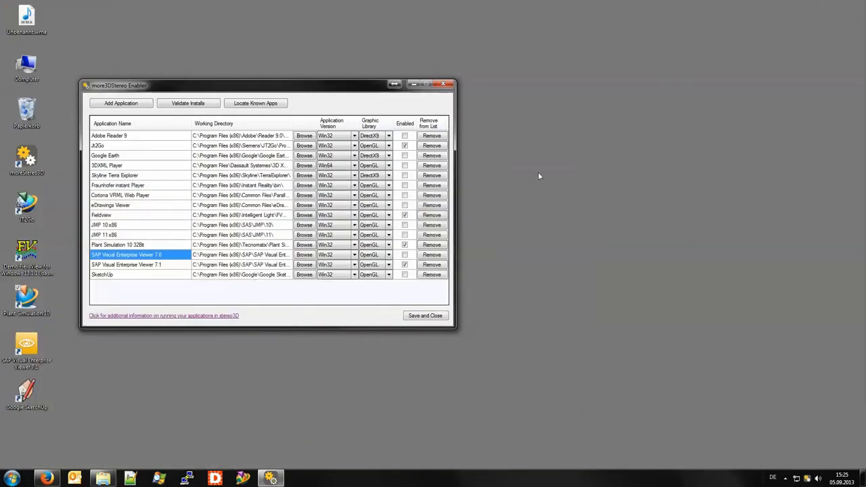
{"action": "left_click", "coordinate": [244, 244]}
{"action": "left_click", "coordinate": [181, 246]}
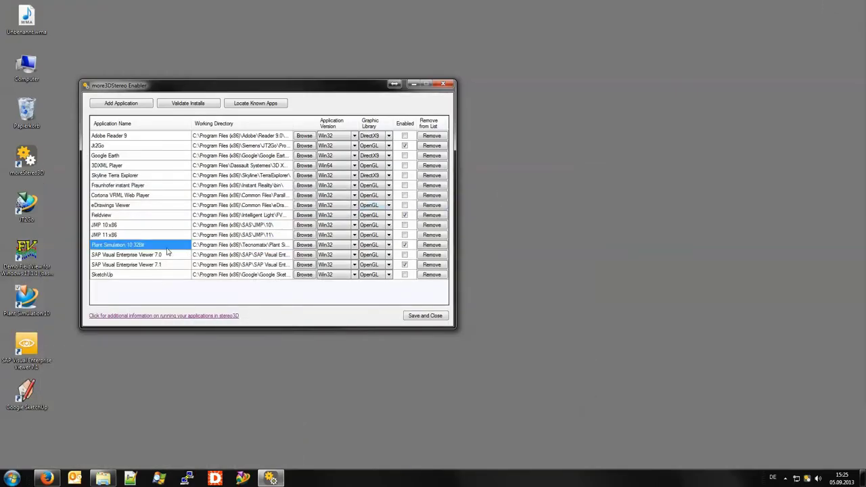
{"action": "left_click", "coordinate": [119, 253]}
{"action": "left_click", "coordinate": [240, 244]}
{"action": "left_click", "coordinate": [370, 235]}
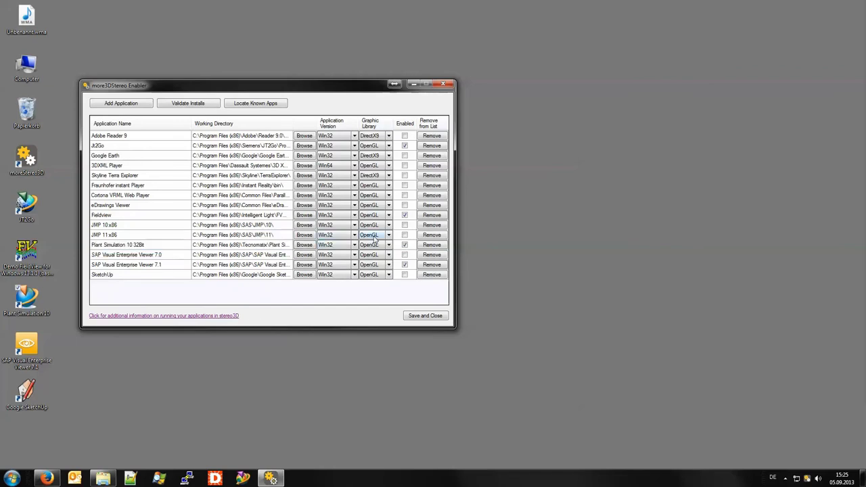
{"action": "left_click", "coordinate": [424, 316]}
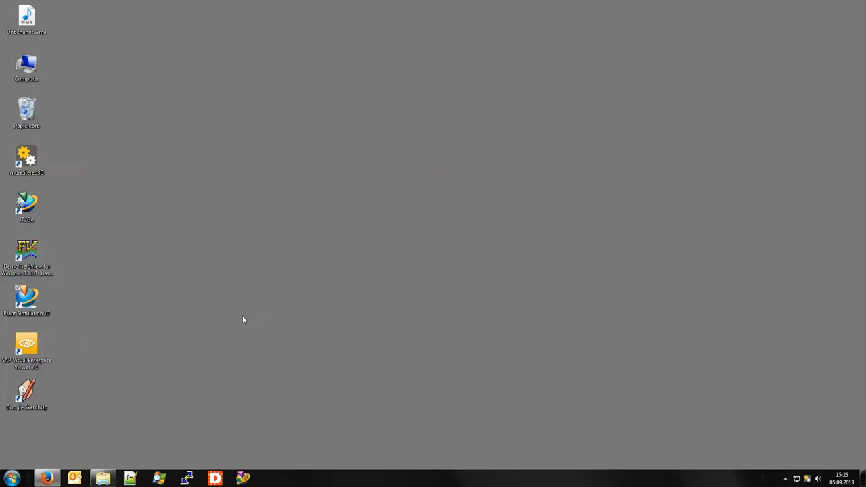
Step: Open CarbodyProduction.spp with a viewer licence, maximize the 3D view, run it and orbit in stereo
{"action": "left_click", "coordinate": [30, 308]}
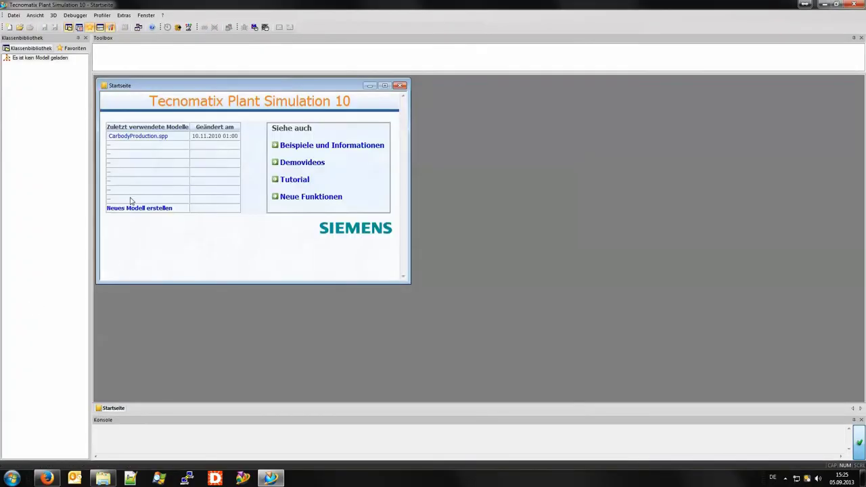
{"action": "left_click", "coordinate": [133, 140]}
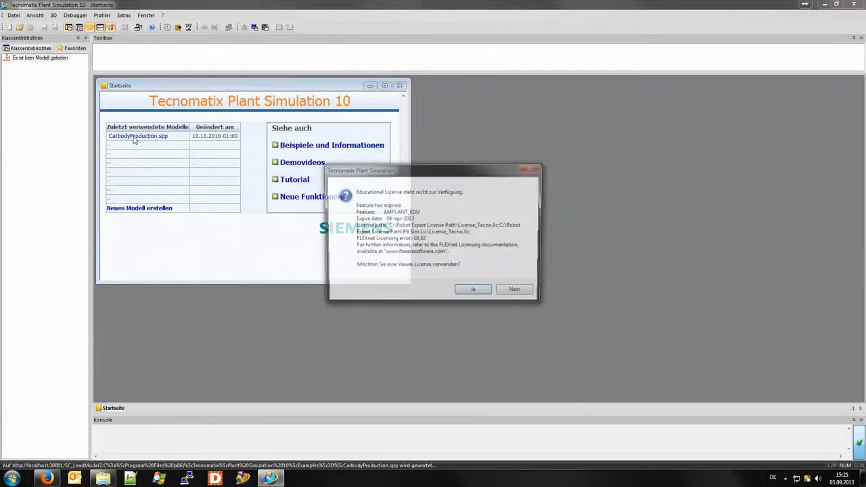
{"action": "left_click", "coordinate": [484, 294]}
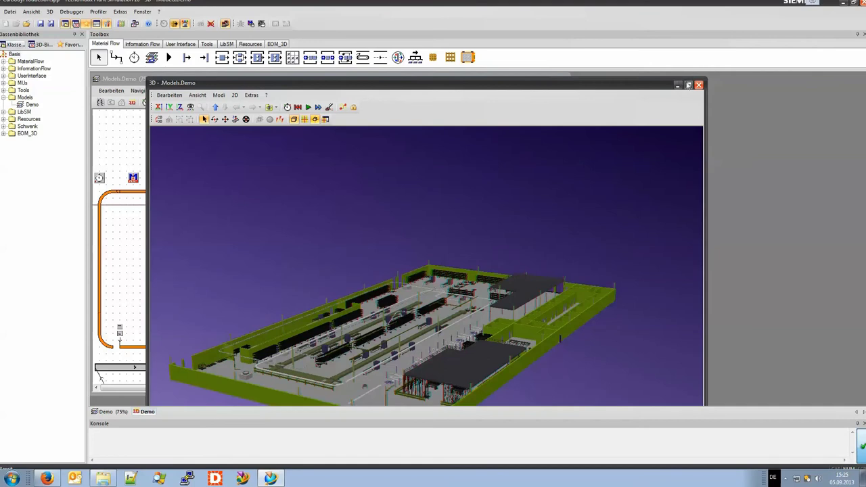
{"action": "left_click", "coordinate": [687, 85]}
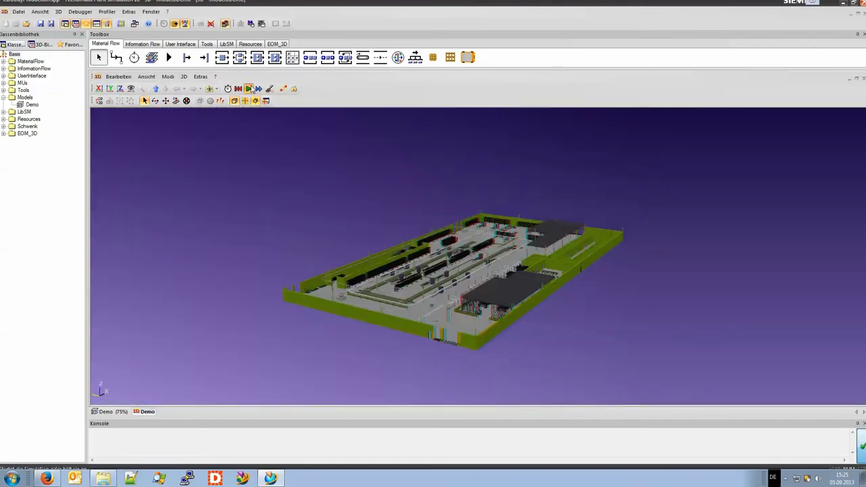
{"action": "left_click", "coordinate": [249, 89]}
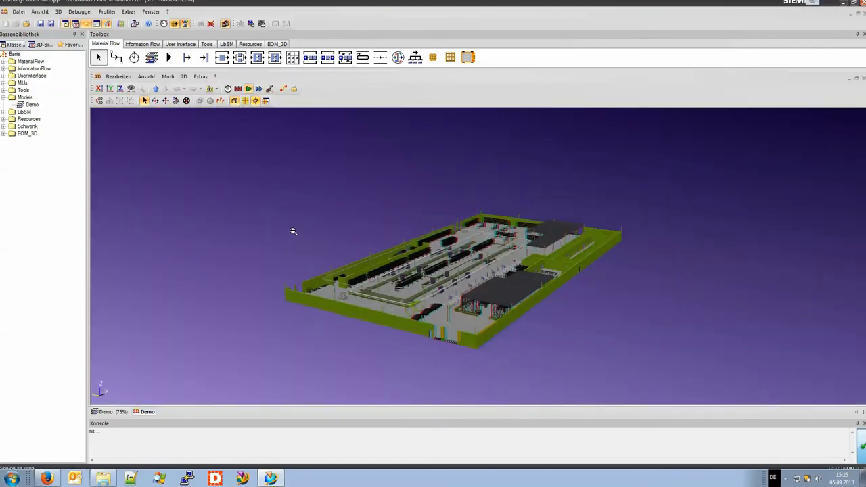
{"action": "scroll", "coordinate": [284, 240], "scroll_direction": "up", "scroll_amount": 5}
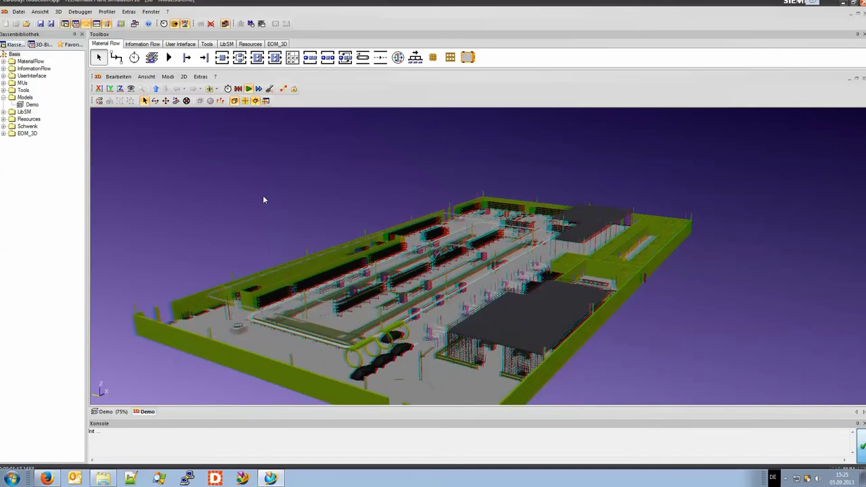
{"action": "left_click_drag", "start_coordinate": [265, 196], "coordinate": [302, 188]}
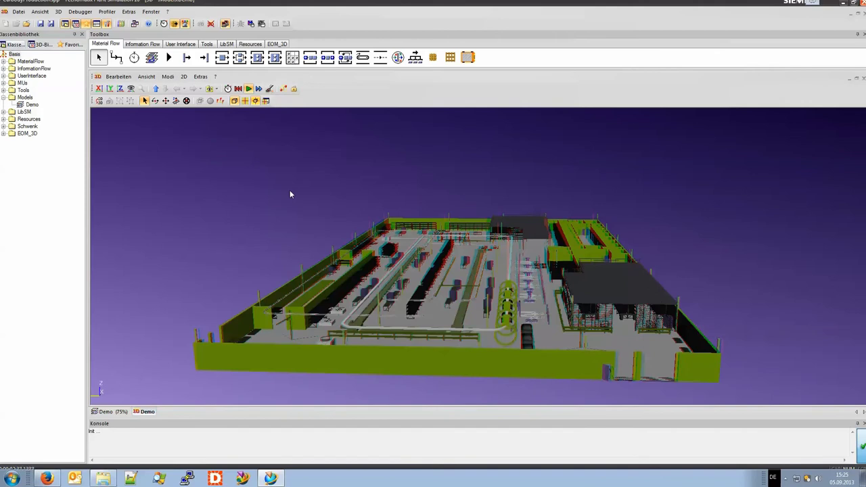
{"action": "left_click_drag", "start_coordinate": [280, 195], "coordinate": [286, 244]}
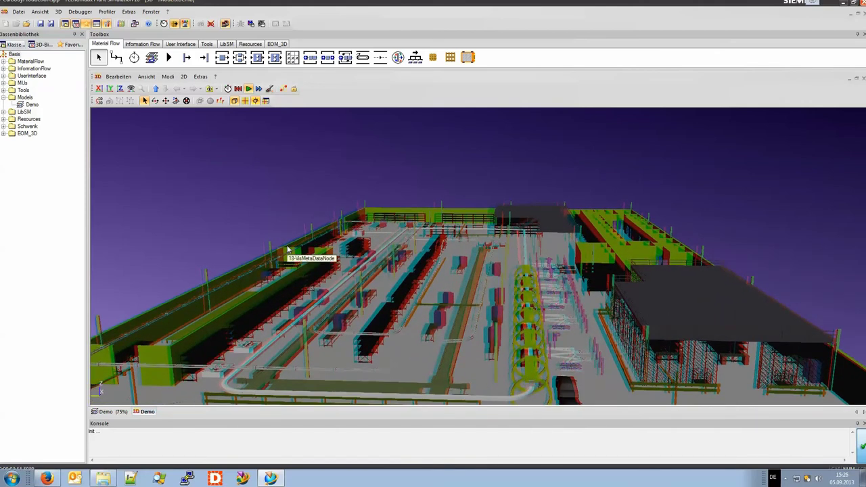
{"action": "scroll", "coordinate": [305, 195], "scroll_direction": "up", "scroll_amount": 2}
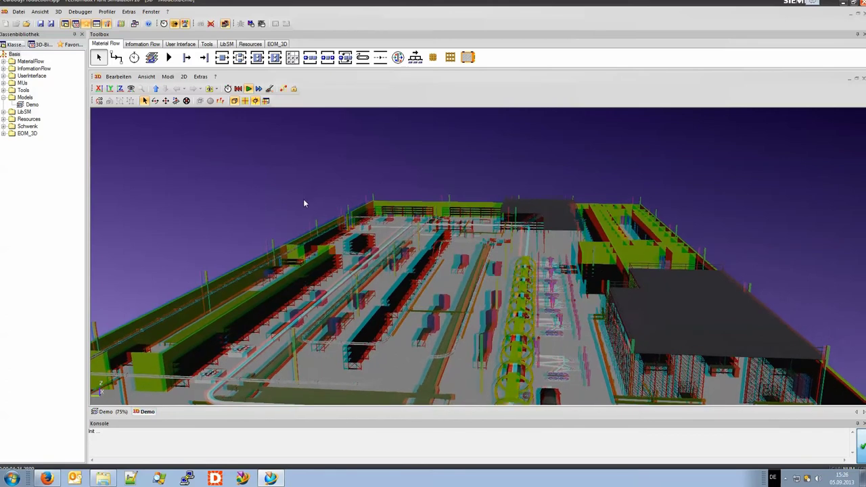
{"action": "left_click_drag", "start_coordinate": [304, 203], "coordinate": [248, 152]}
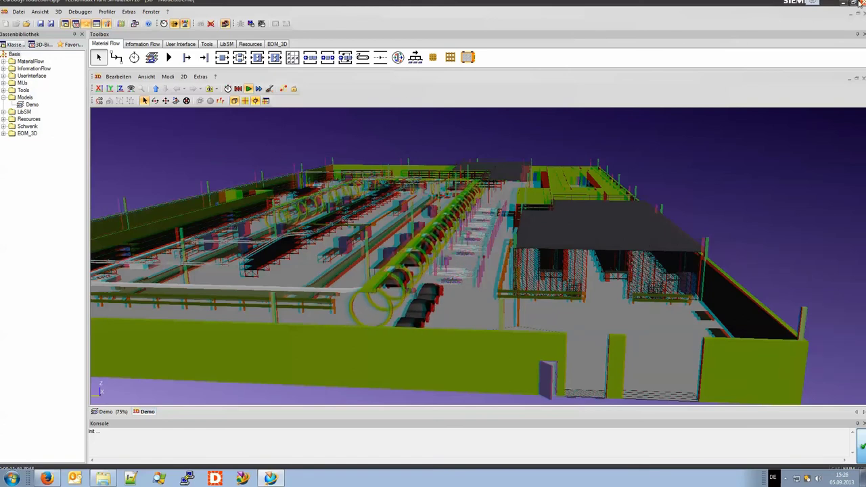
Step: Close Plant Simulation, load FieldView's F18 at 19AOA demo full screen, rotate it, then choose File > Exit
{"action": "left_click", "coordinate": [860, 5]}
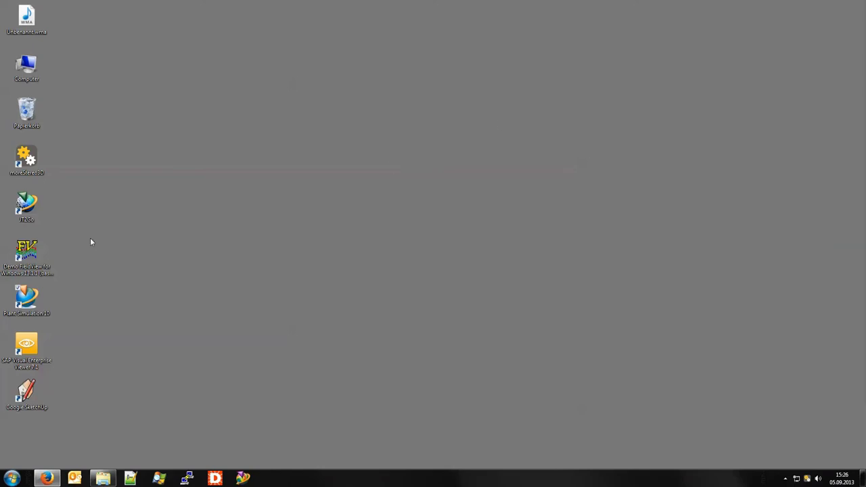
{"action": "double_click", "coordinate": [30, 257]}
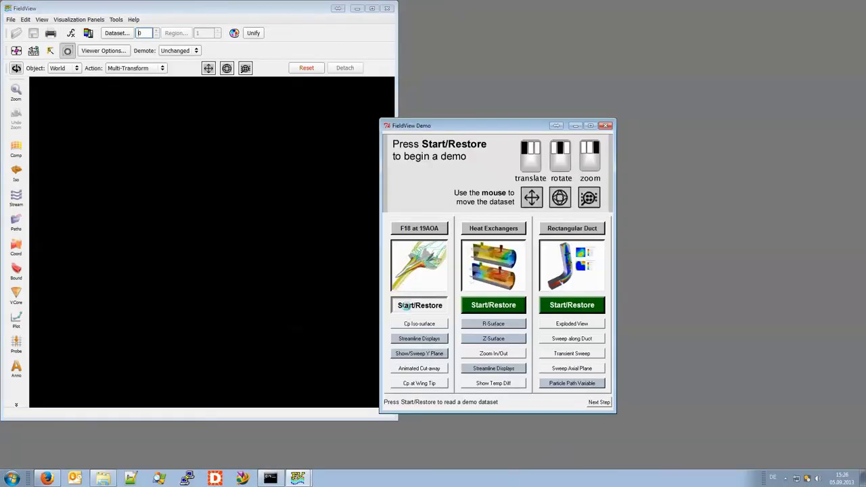
{"action": "left_click", "coordinate": [406, 305]}
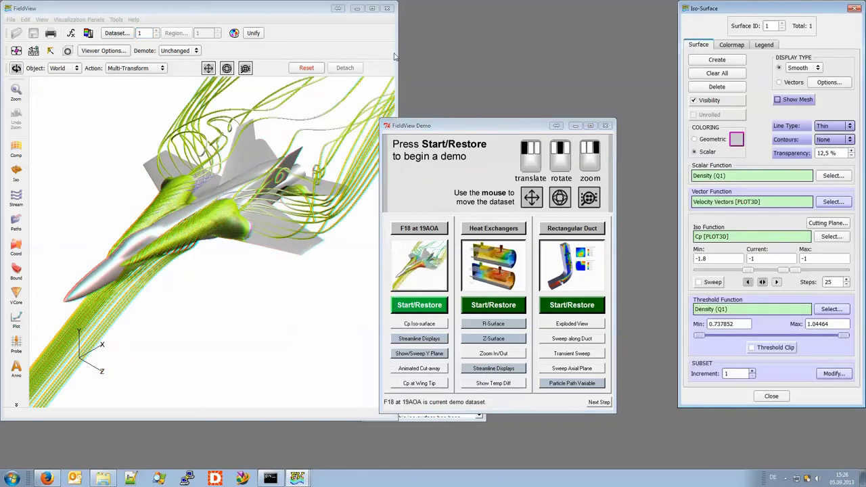
{"action": "left_click", "coordinate": [371, 8]}
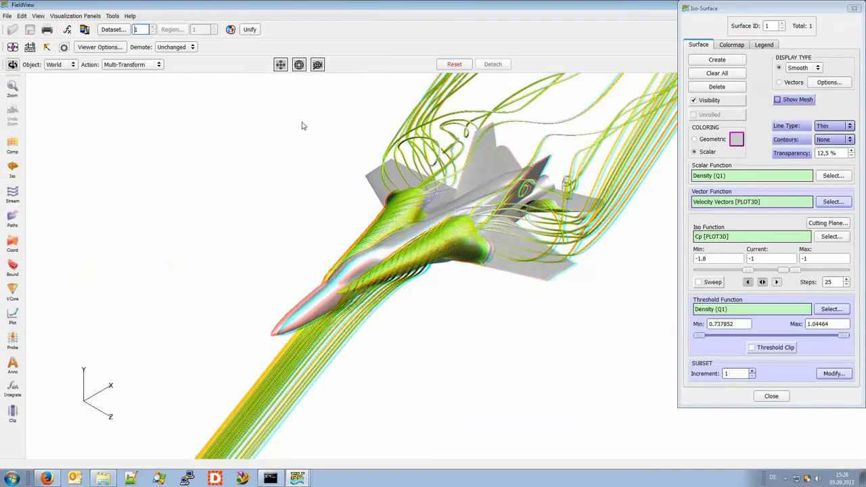
{"action": "left_click_drag", "start_coordinate": [268, 201], "coordinate": [295, 172]}
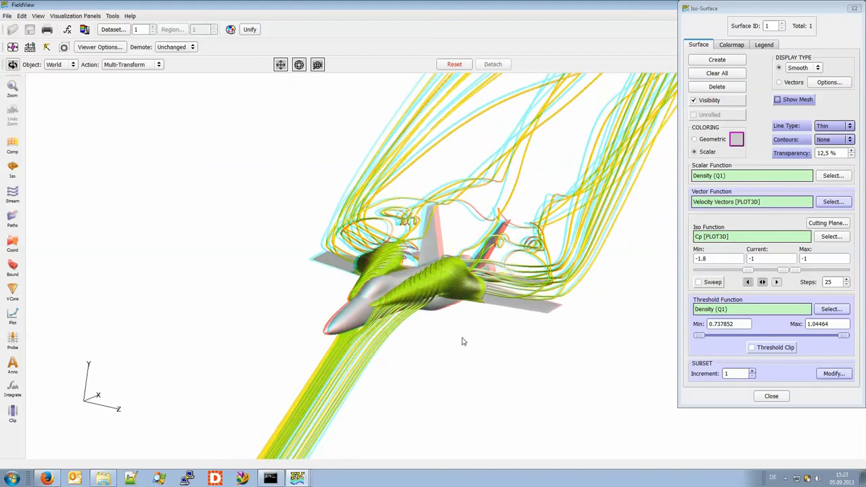
{"action": "left_click", "coordinate": [8, 16]}
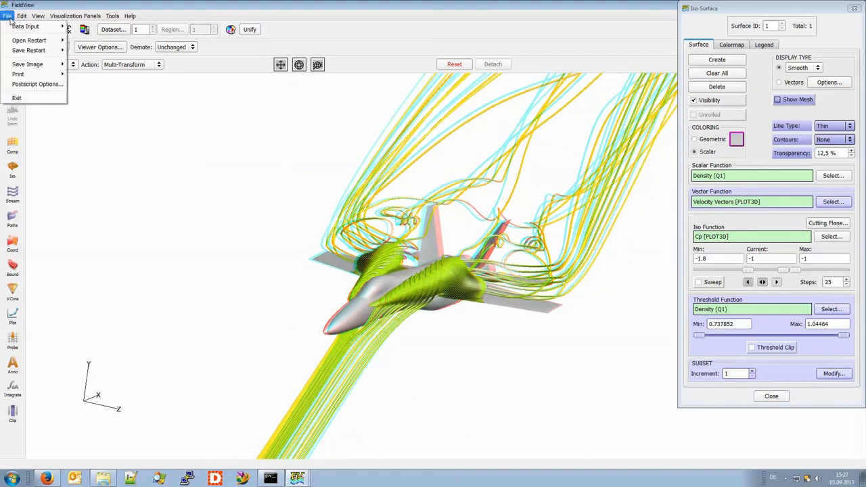
{"action": "left_click", "coordinate": [37, 98]}
Step: Confirm quitting FieldView, reopen the more3D Stereo Enabler and enlarge it to show all 15 applications
{"action": "left_click", "coordinate": [452, 248]}
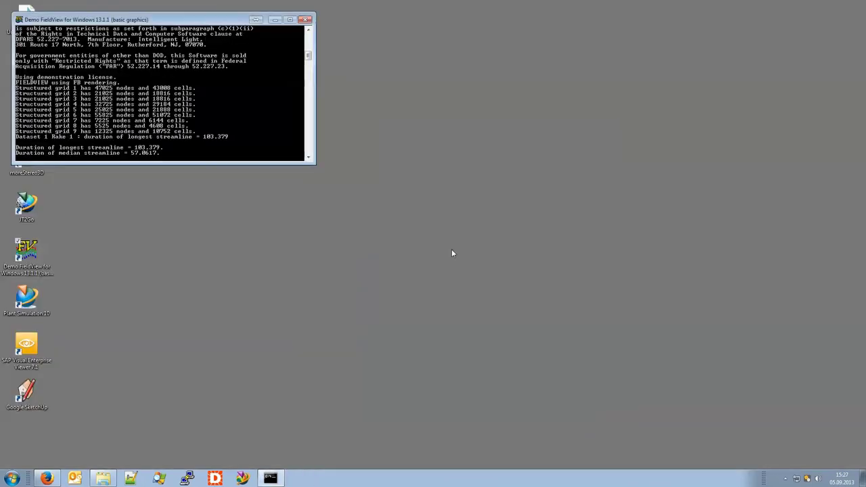
{"action": "right_click", "coordinate": [807, 477]}
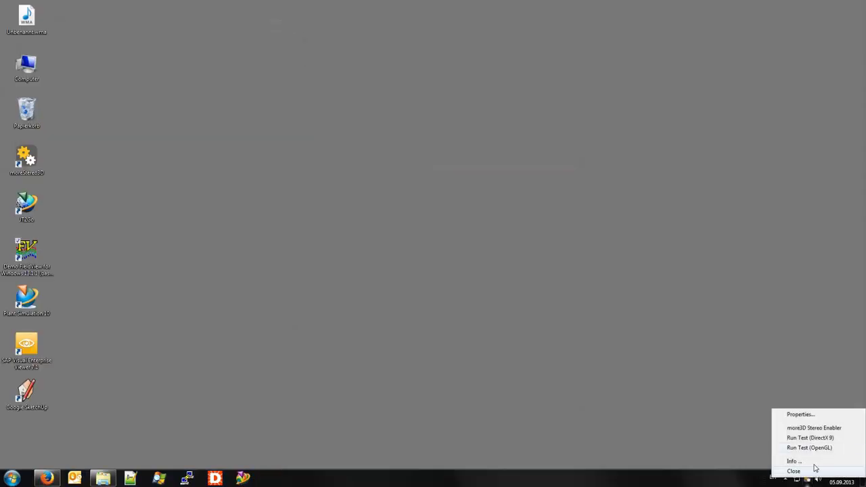
{"action": "left_click", "coordinate": [815, 429]}
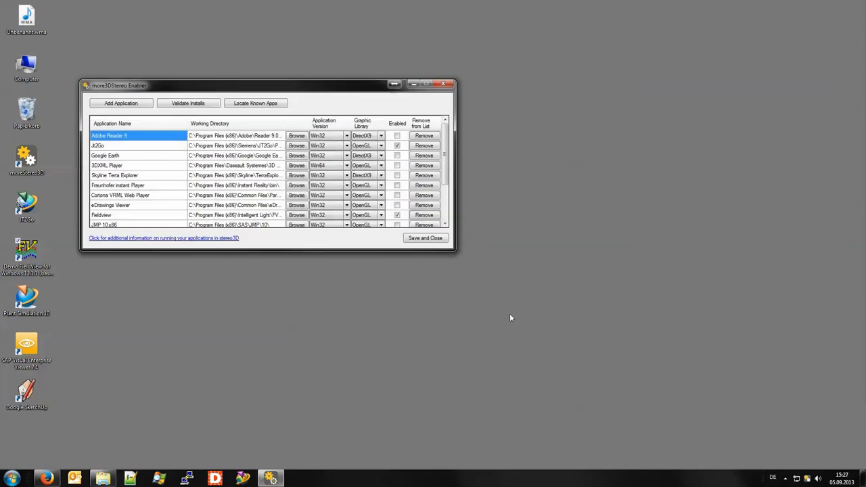
{"action": "left_click_drag", "start_coordinate": [381, 251], "coordinate": [383, 316]}
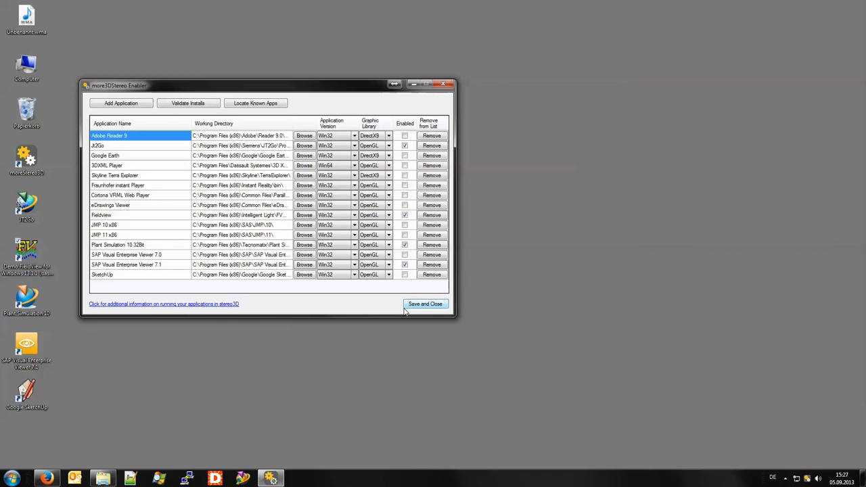
Step: Open the Application Profiles page from the Enabler's information link and play its embedded tutorial video
{"action": "left_click", "coordinate": [223, 304]}
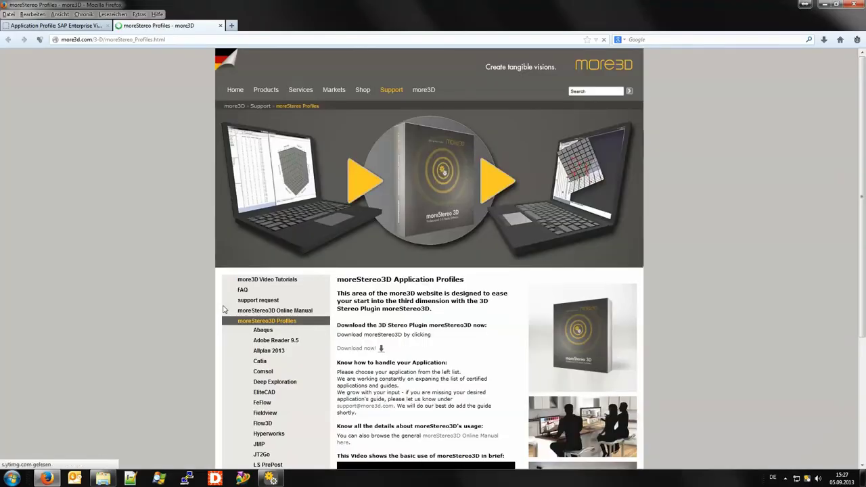
{"action": "scroll", "coordinate": [224, 310], "scroll_direction": "down", "scroll_amount": 3}
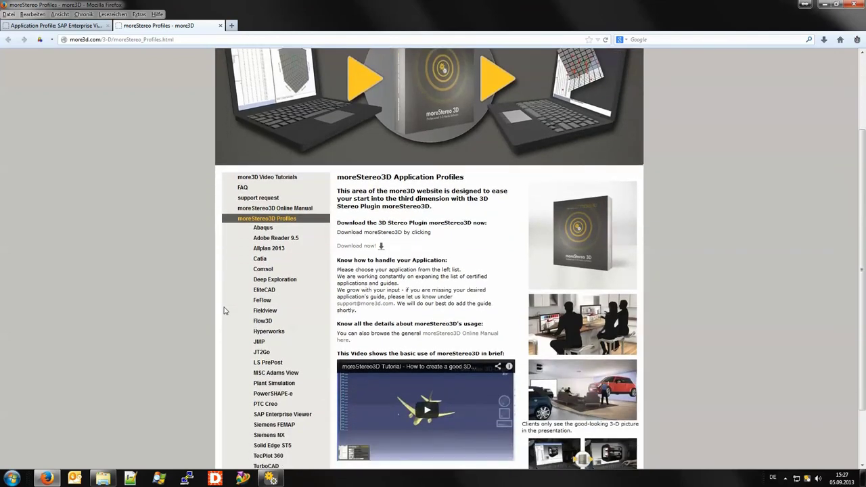
{"action": "scroll", "coordinate": [224, 310], "scroll_direction": "down", "scroll_amount": 2}
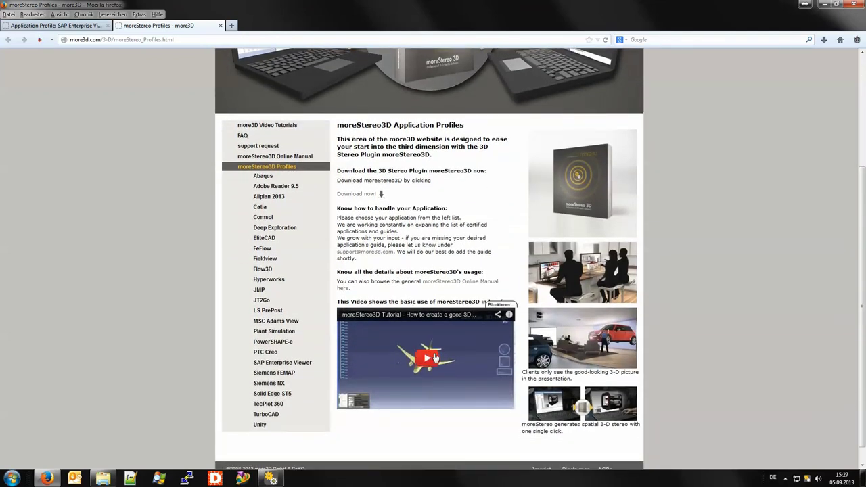
{"action": "left_click", "coordinate": [426, 358]}
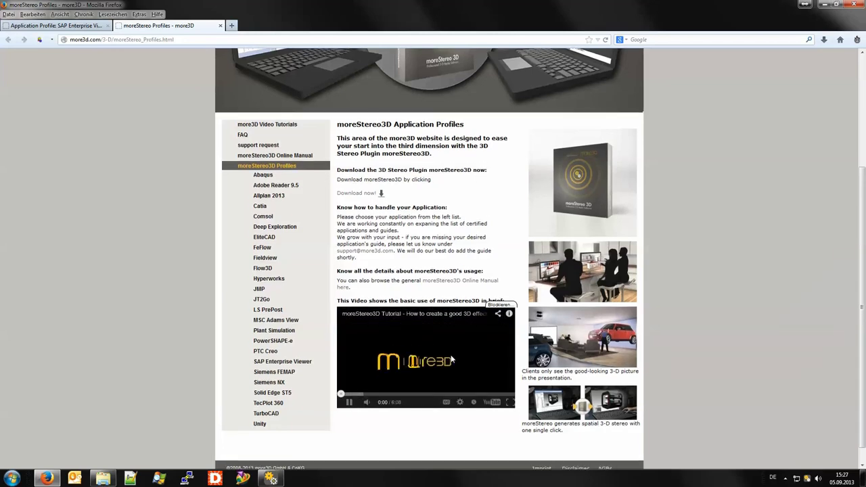
{"action": "scroll", "coordinate": [451, 359], "scroll_direction": "down", "scroll_amount": 1}
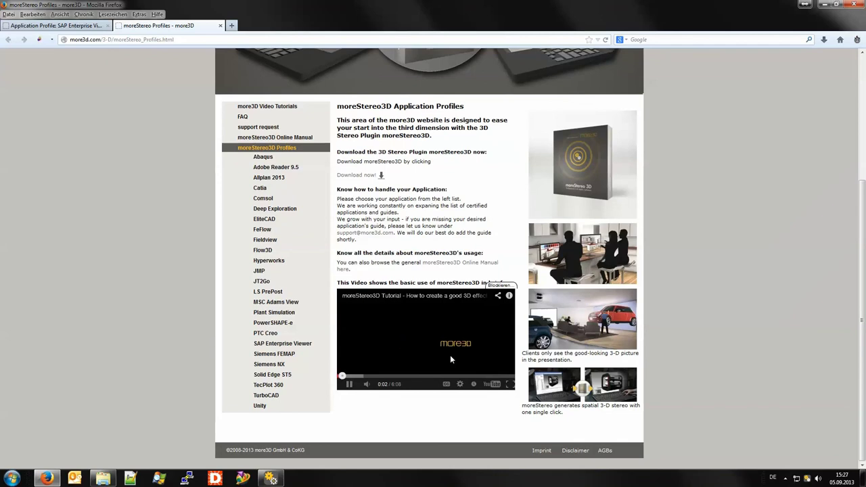